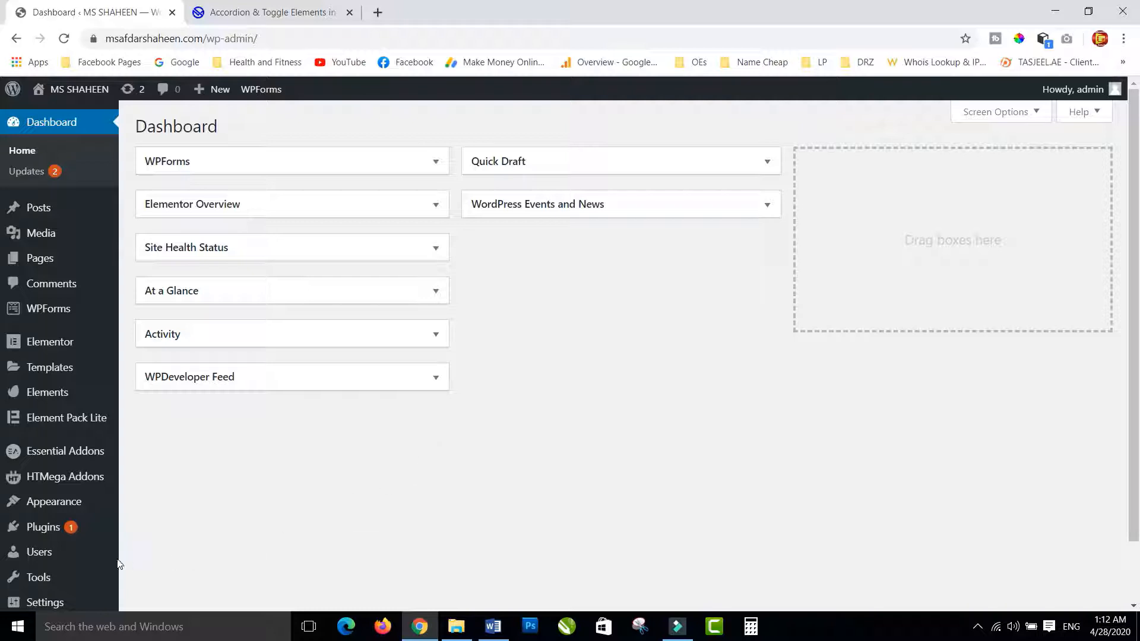
# Search the WordPress plugin directory for "reading progress bar".
pyautogui.click(46, 528)
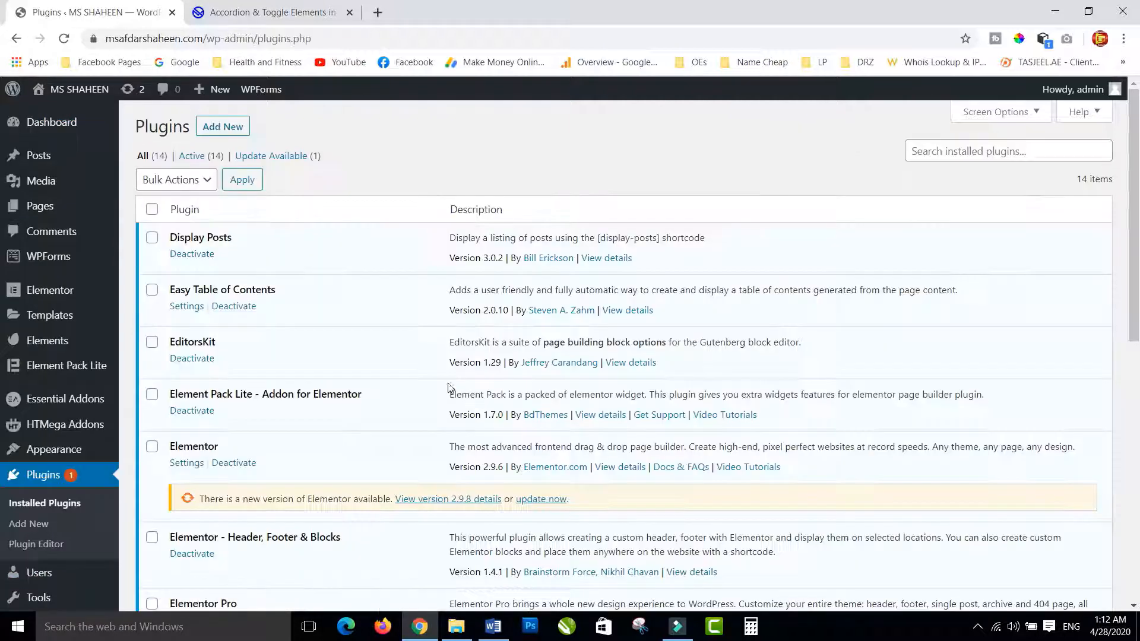
pyautogui.click(219, 127)
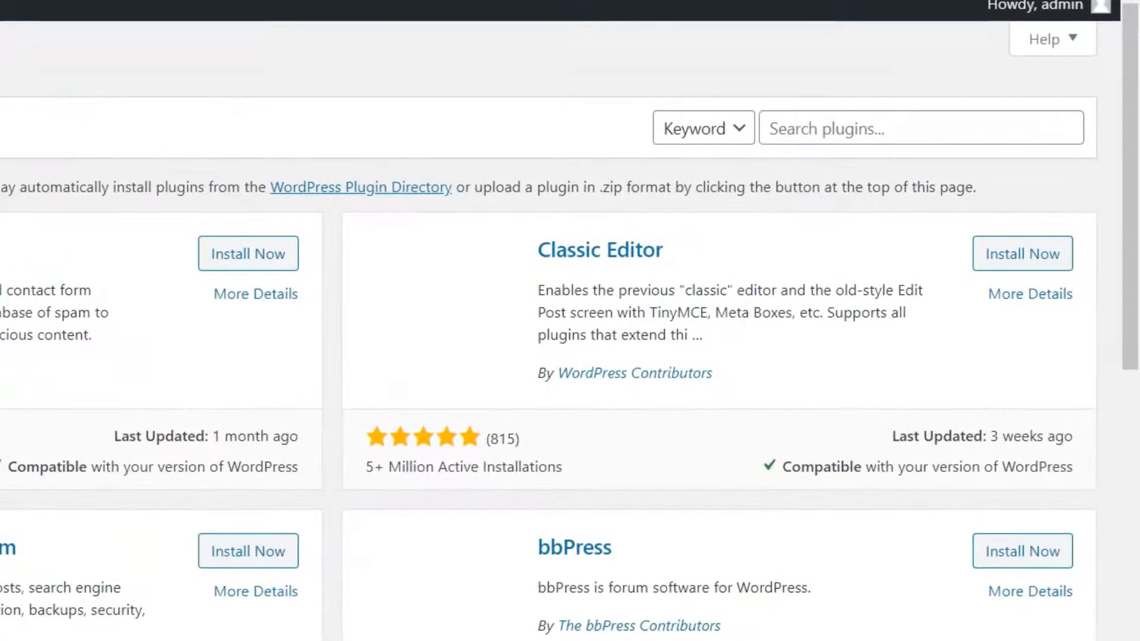
pyautogui.click(862, 142)
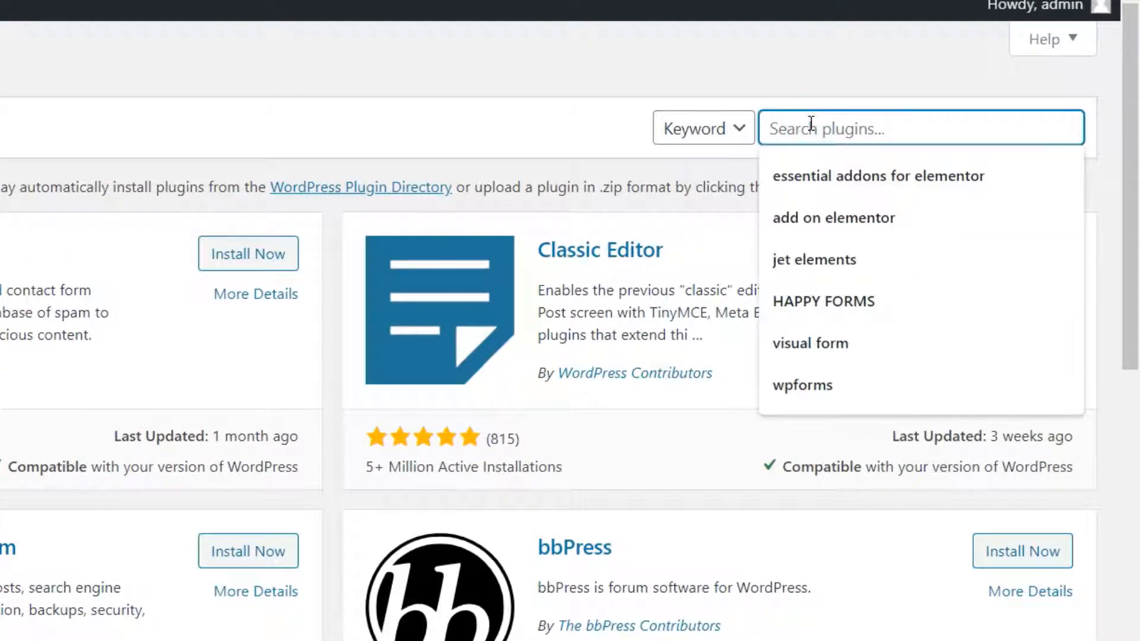
pyautogui.write('read')
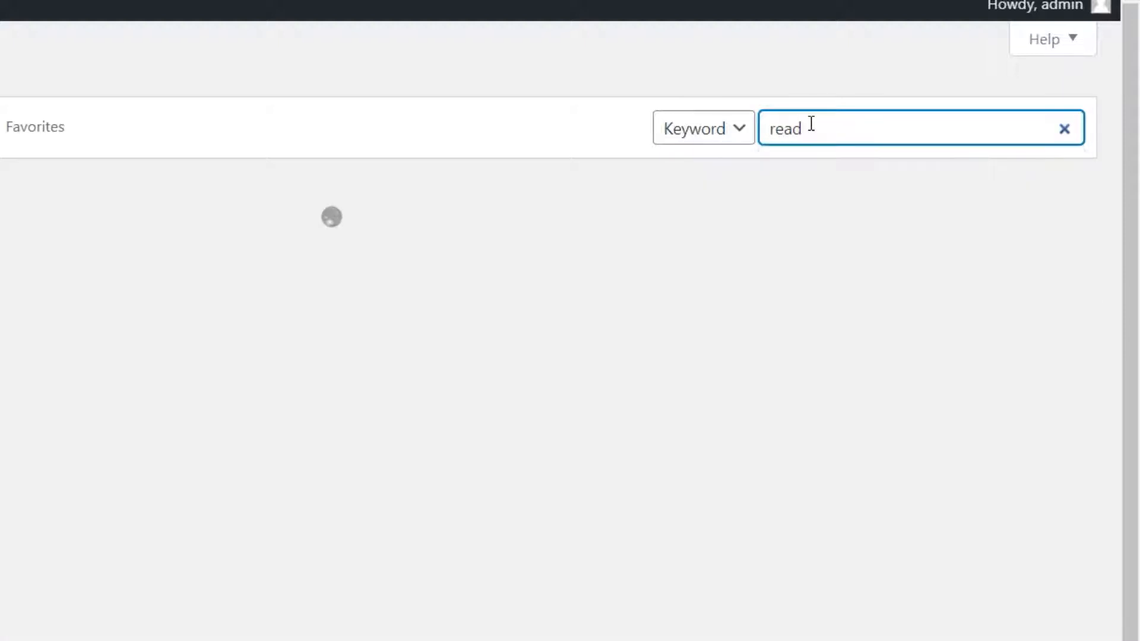
pyautogui.click(811, 128)
pyautogui.click(818, 176)
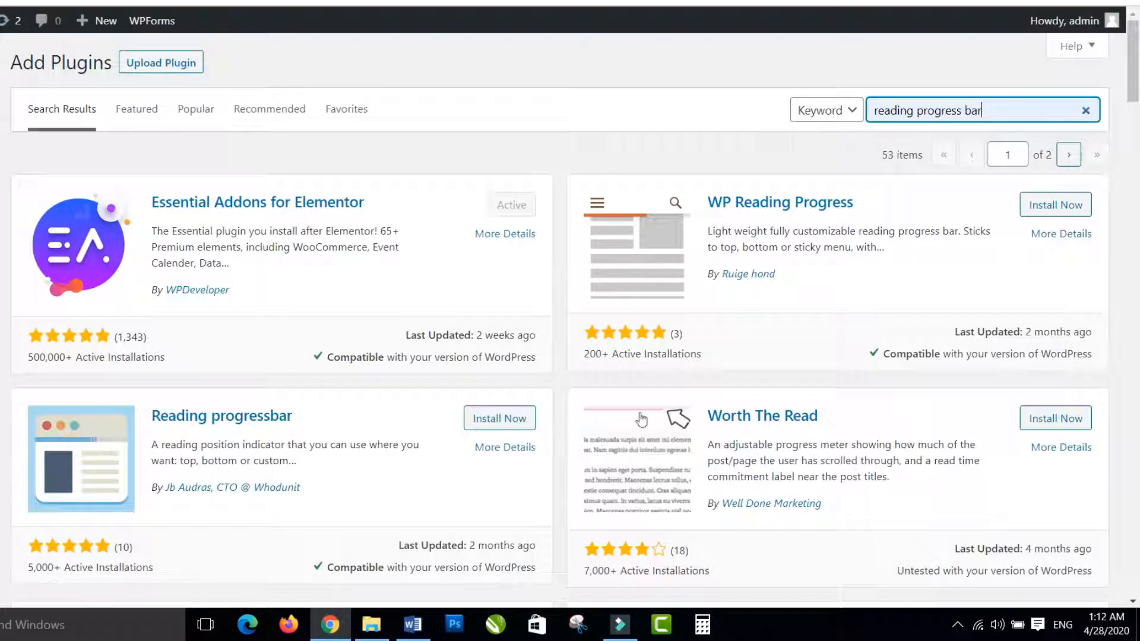
# Install and activate the Reading progressbar plugin from the search results.
pyautogui.scroll(-1, 891, 259)
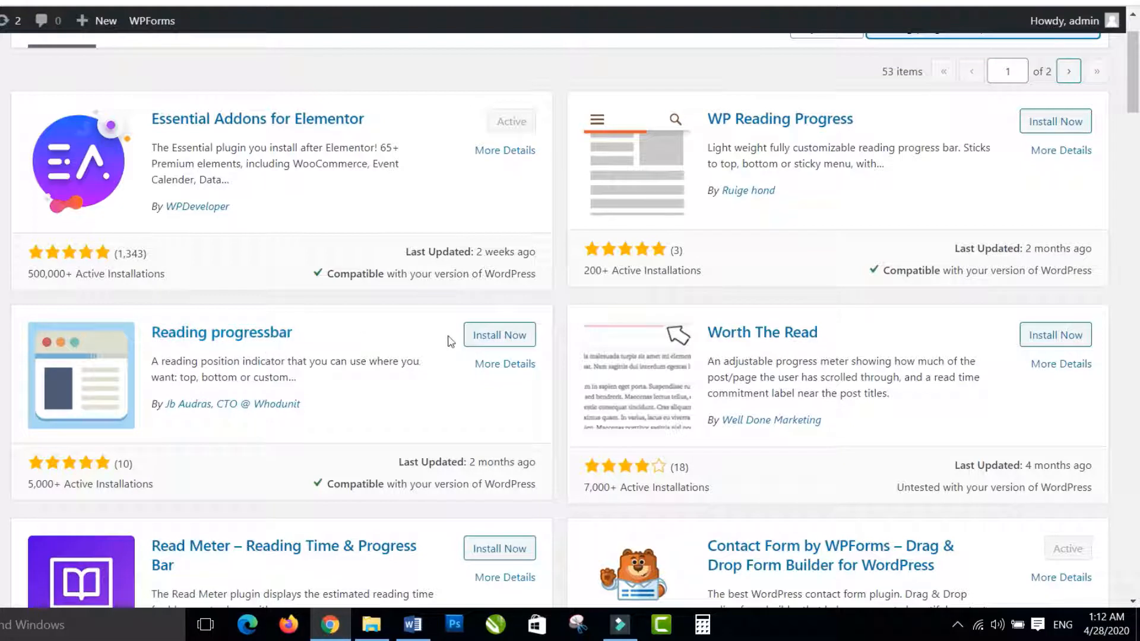
pyautogui.click(503, 340)
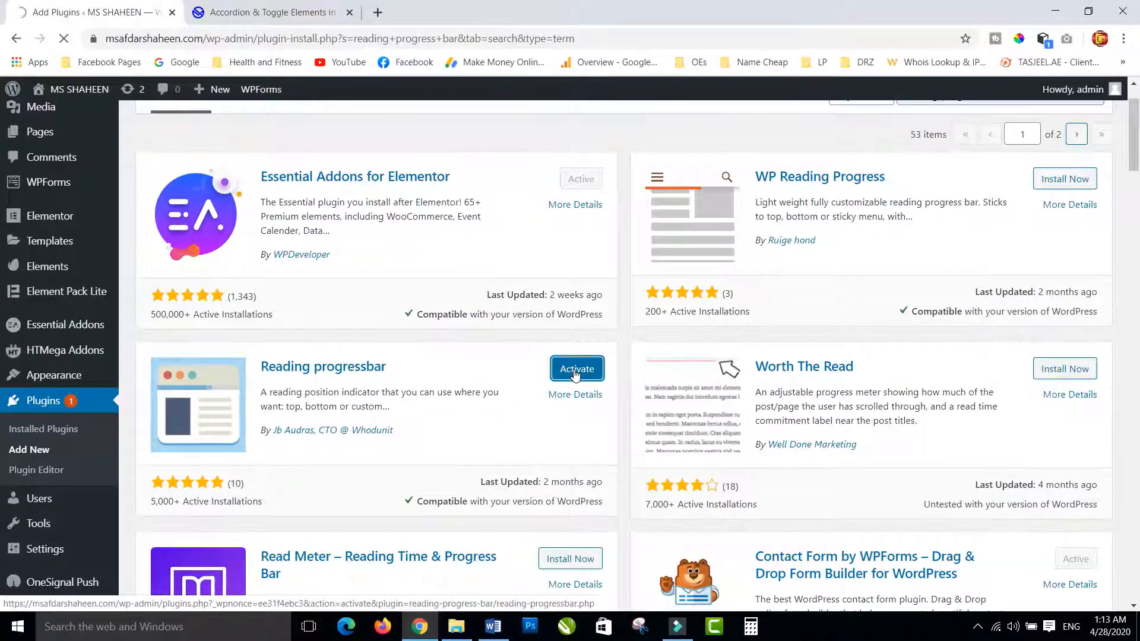
pyautogui.click(523, 351)
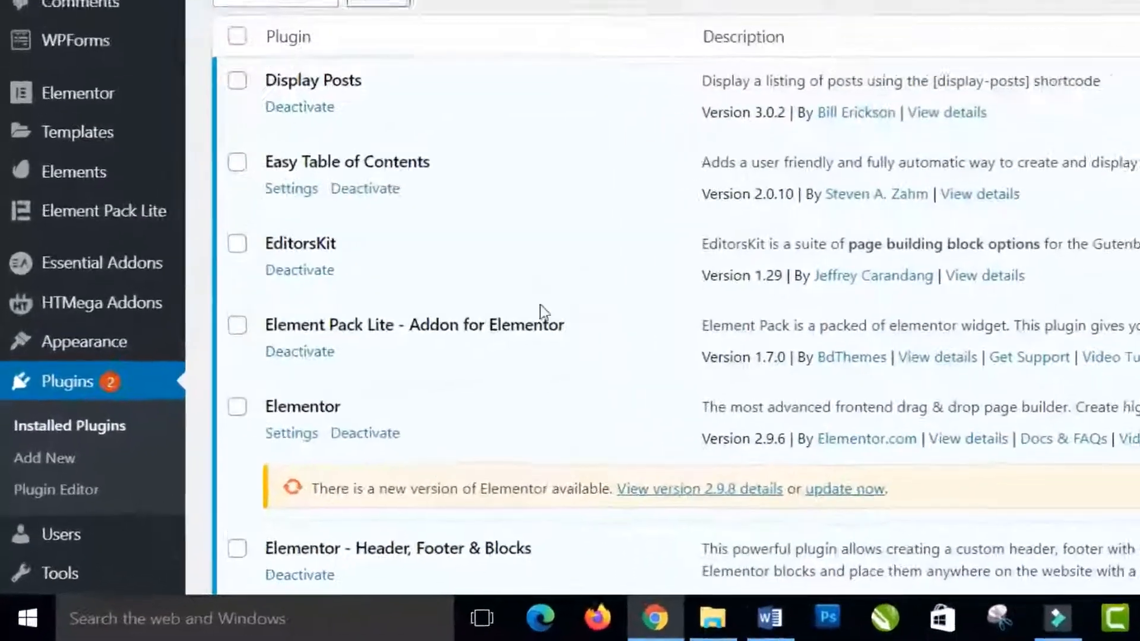
# Open the settings page of the Reading progressbar plugin.
pyautogui.scroll(-6, 110, 259)
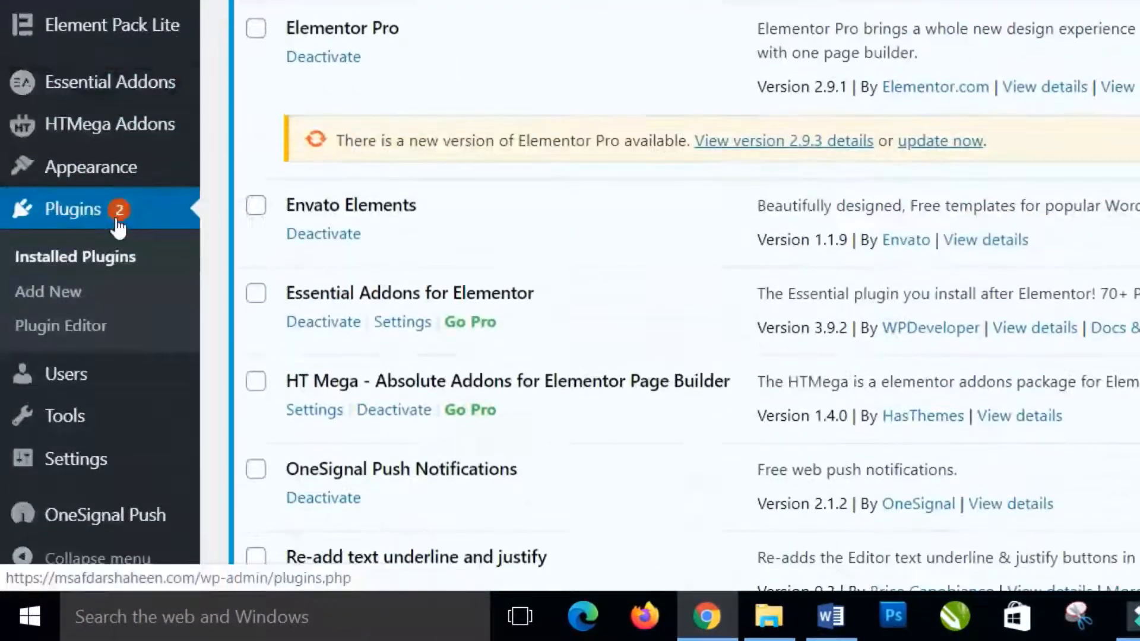
pyautogui.moveTo(65, 460)
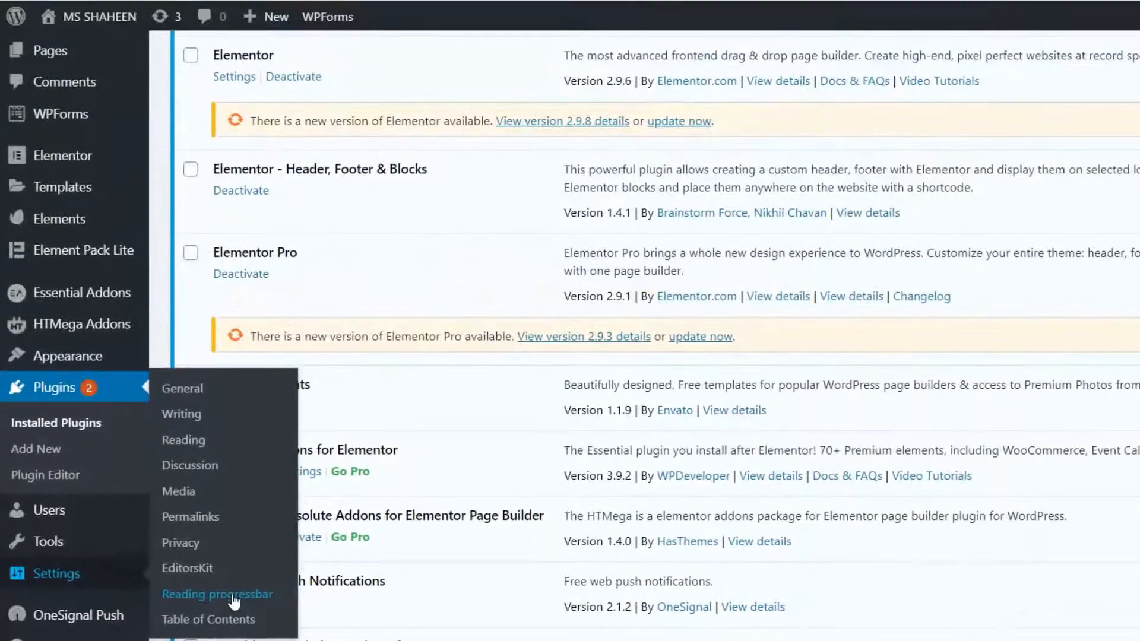
pyautogui.click(299, 512)
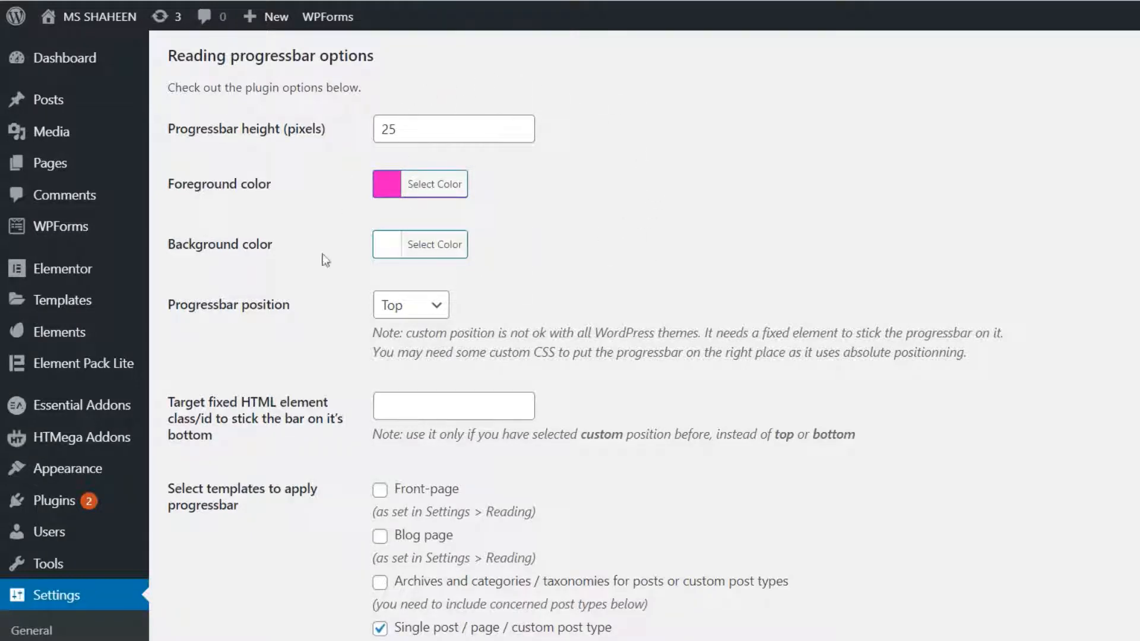
# Set the progressbar height to 20 pixels and save the plugin options.
pyautogui.doubleClick(399, 129)
pyautogui.press('BackSpace')
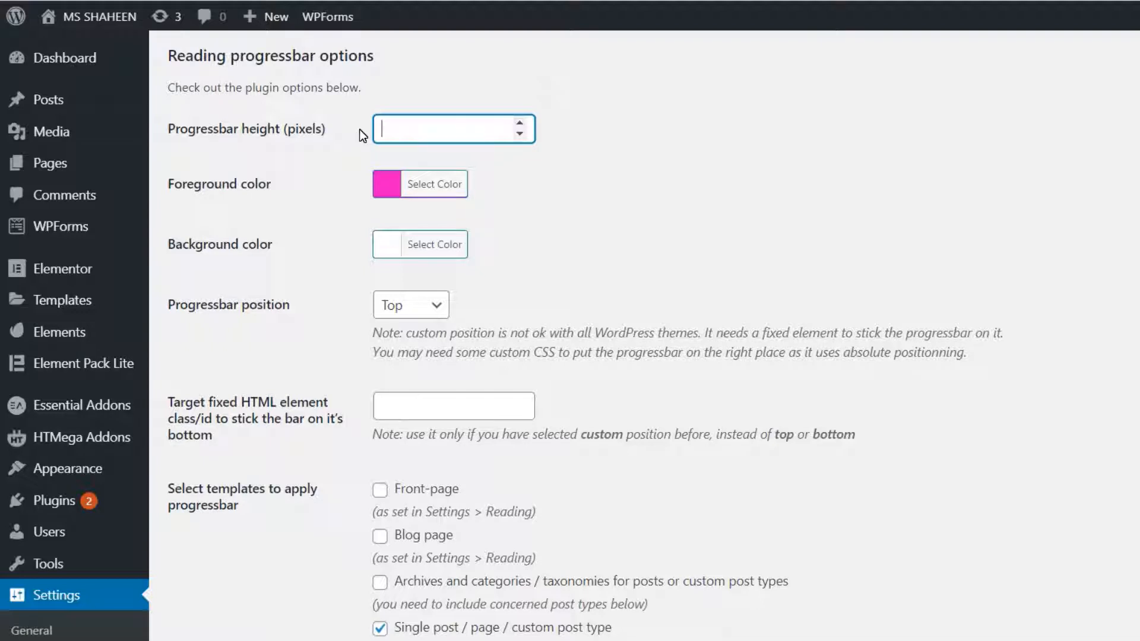
pyautogui.write('20')
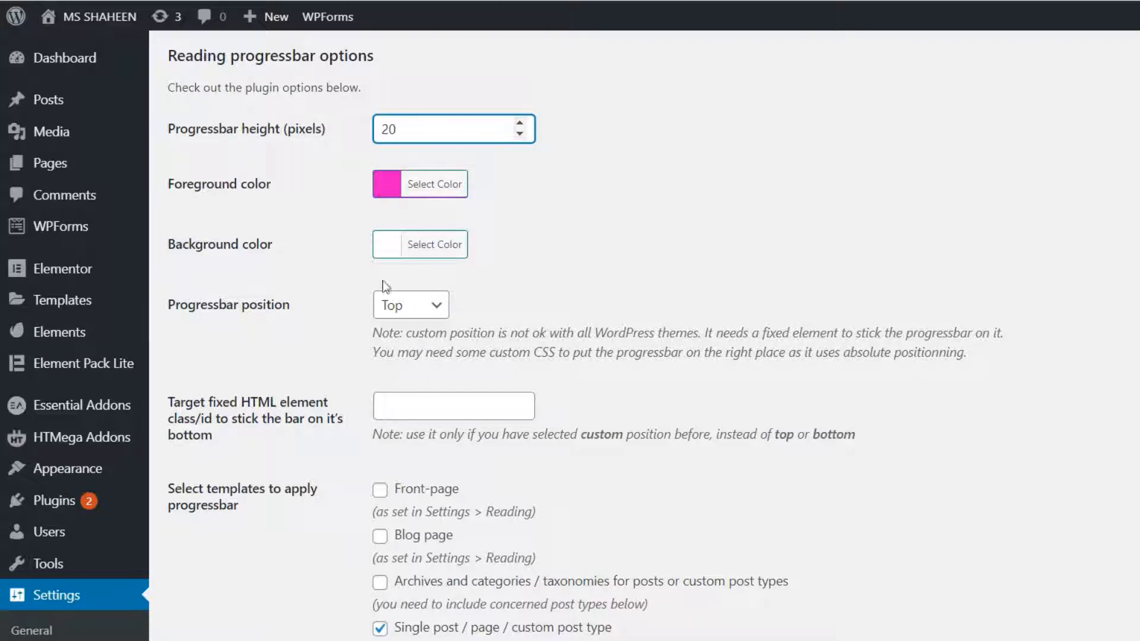
pyautogui.scroll(-5, 333, 298)
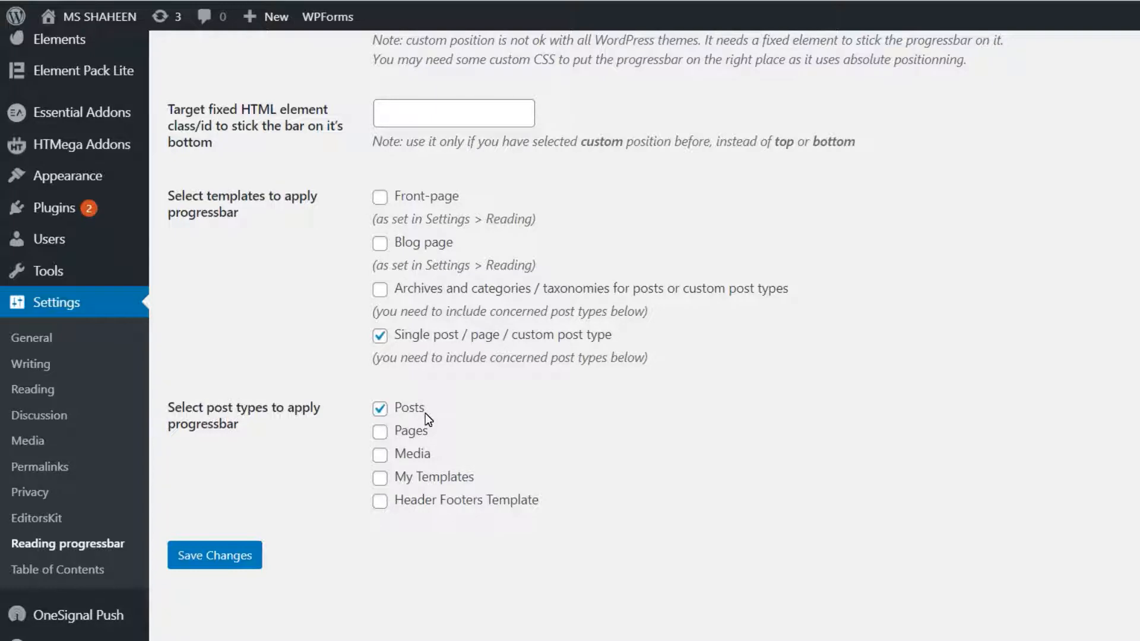
pyautogui.click(203, 560)
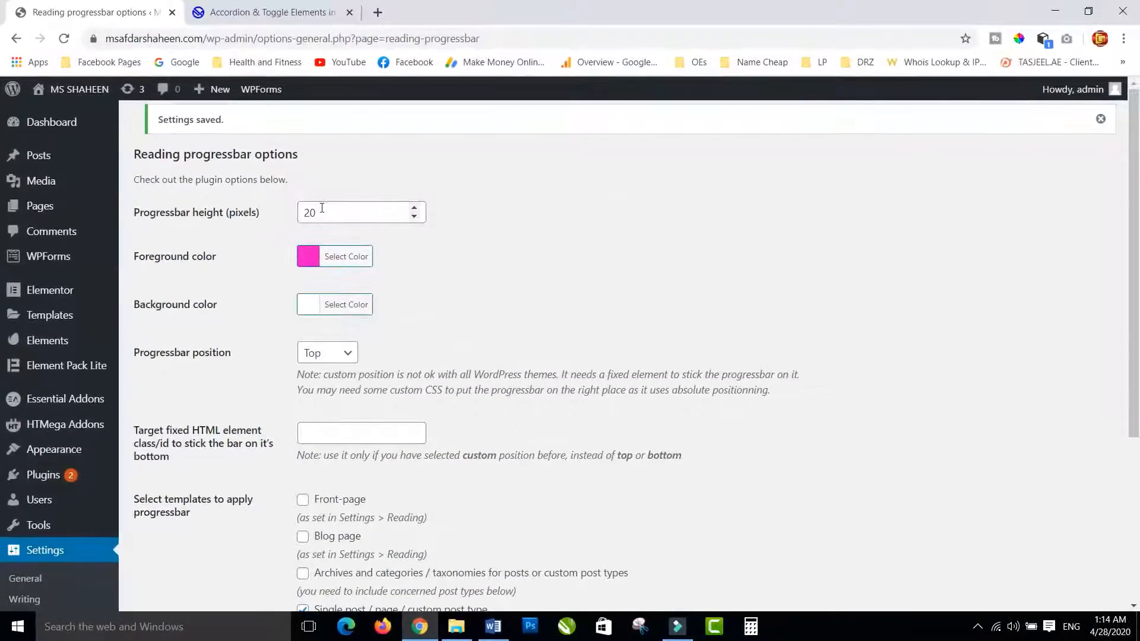
# Look through the Accordion & Toggle Elements post on the live site and reload it to apply the new progressbar options.
pyautogui.click(268, 16)
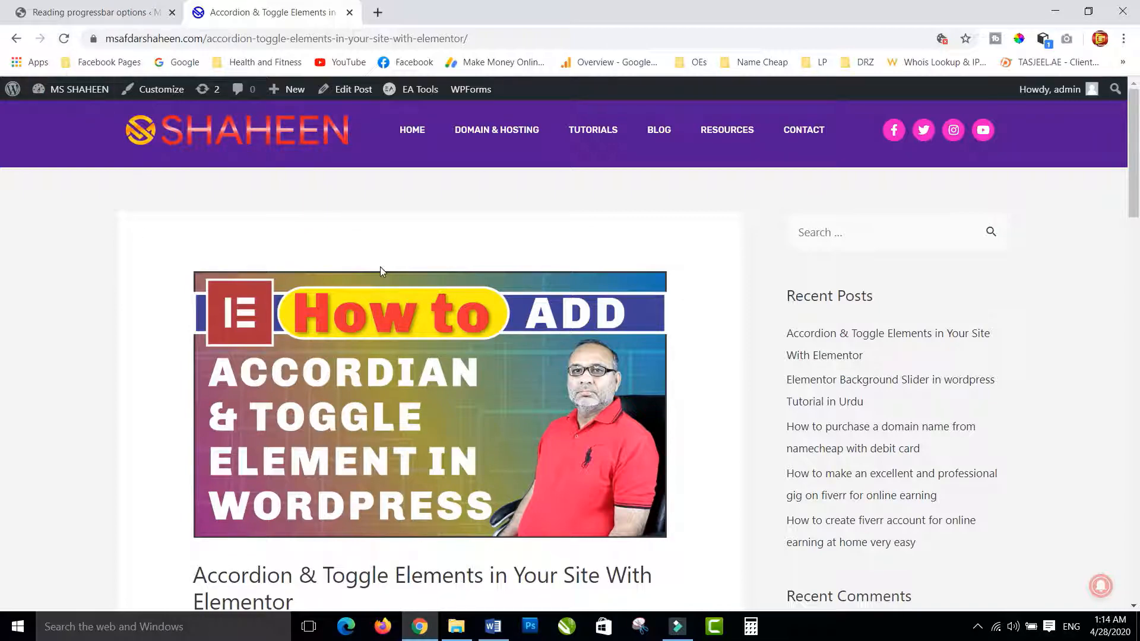
pyautogui.scroll(-2, 382, 271)
pyautogui.scroll(-10, 380, 266)
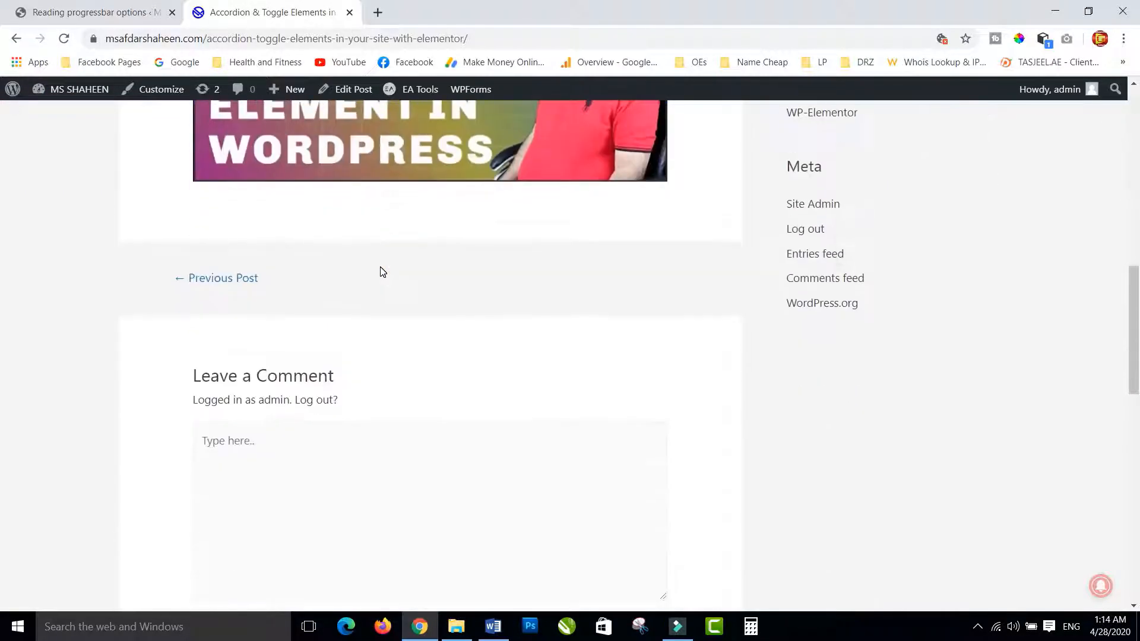
pyautogui.scroll(11, 380, 266)
pyautogui.scroll(1, 298, 207)
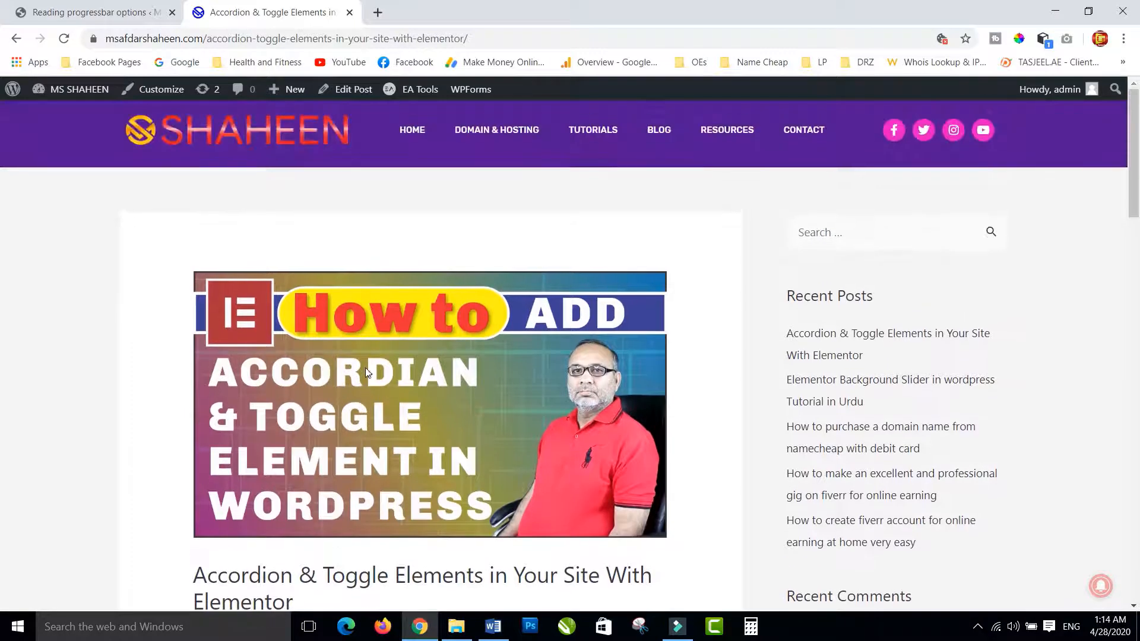
pyautogui.click(64, 40)
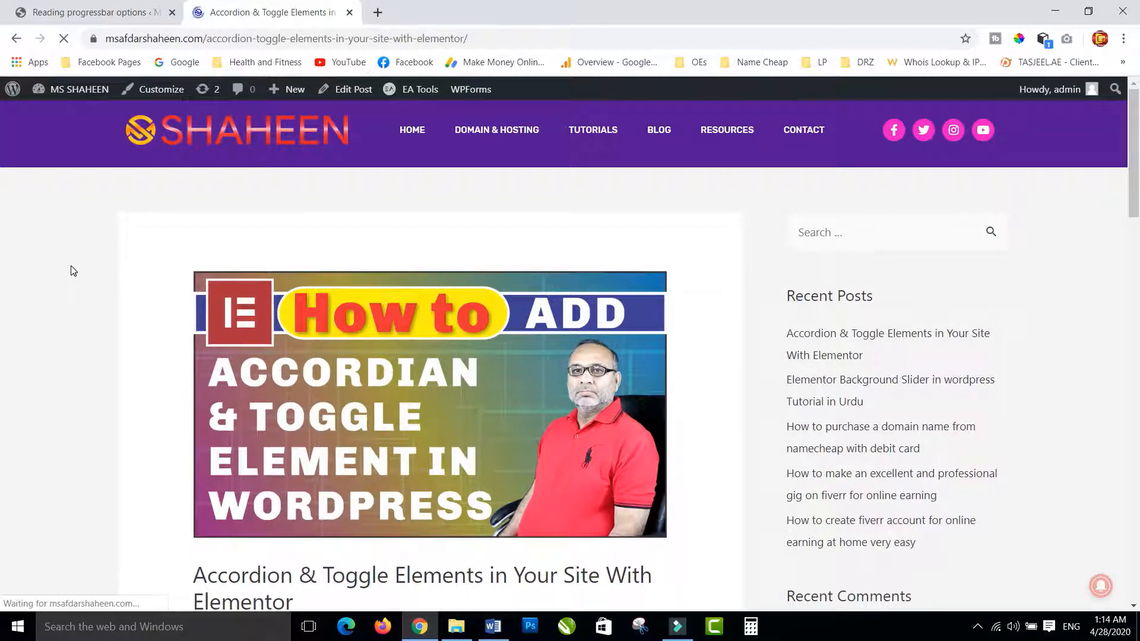
# Examine how the reading progress bar responds while moving down and up through the reloaded post.
pyautogui.scroll(-2, 460, 320)
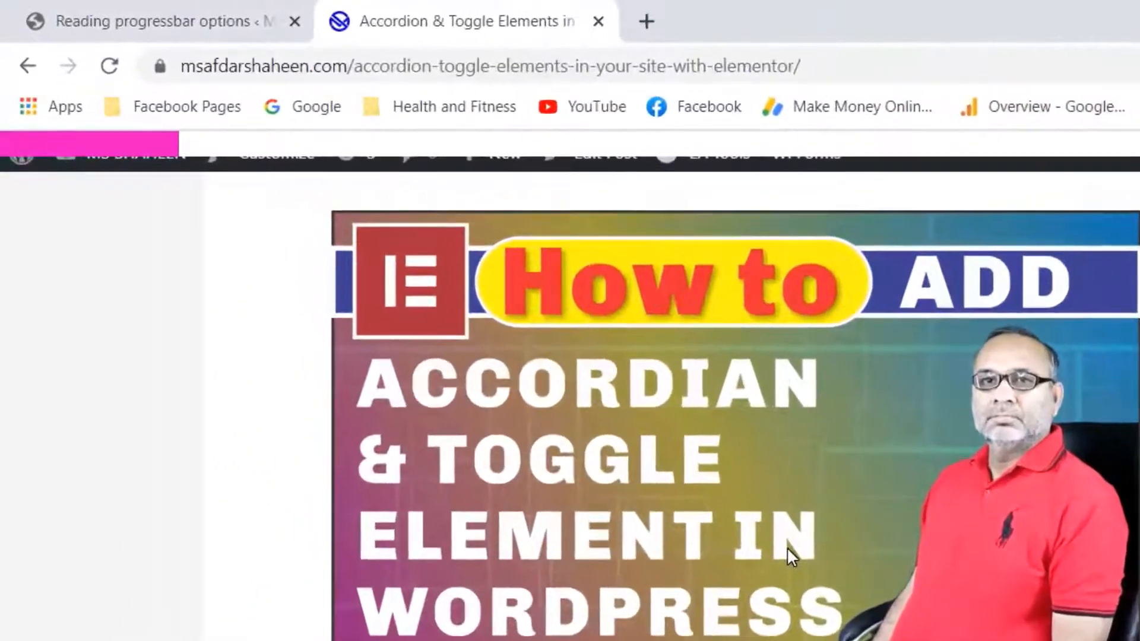
pyautogui.scroll(-2, 786, 547)
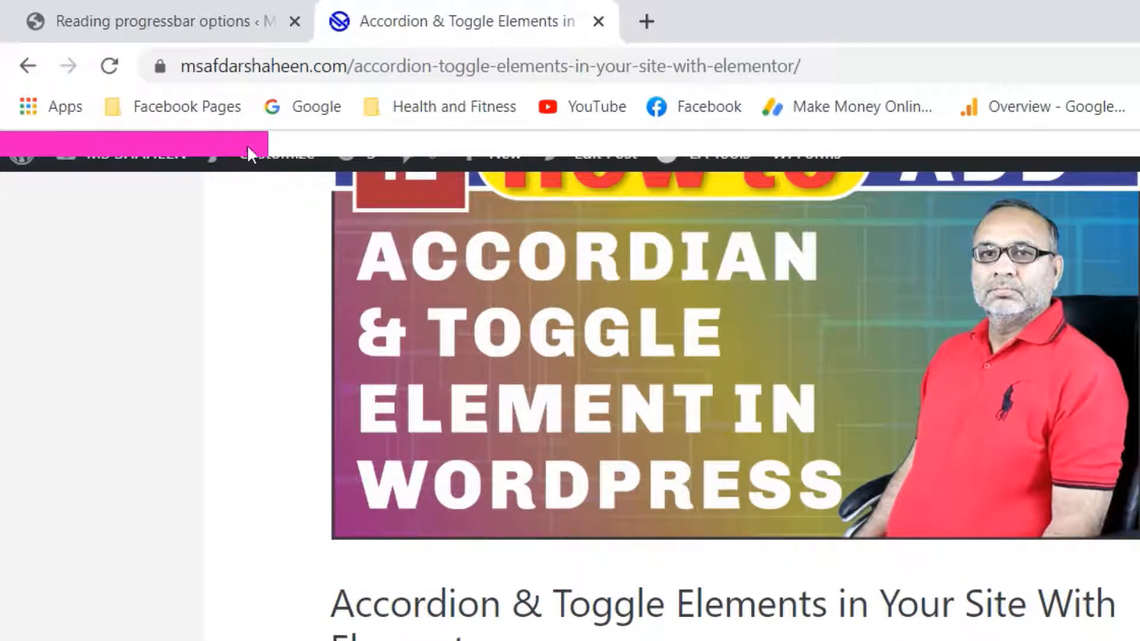
pyautogui.scroll(-2, 608, 405)
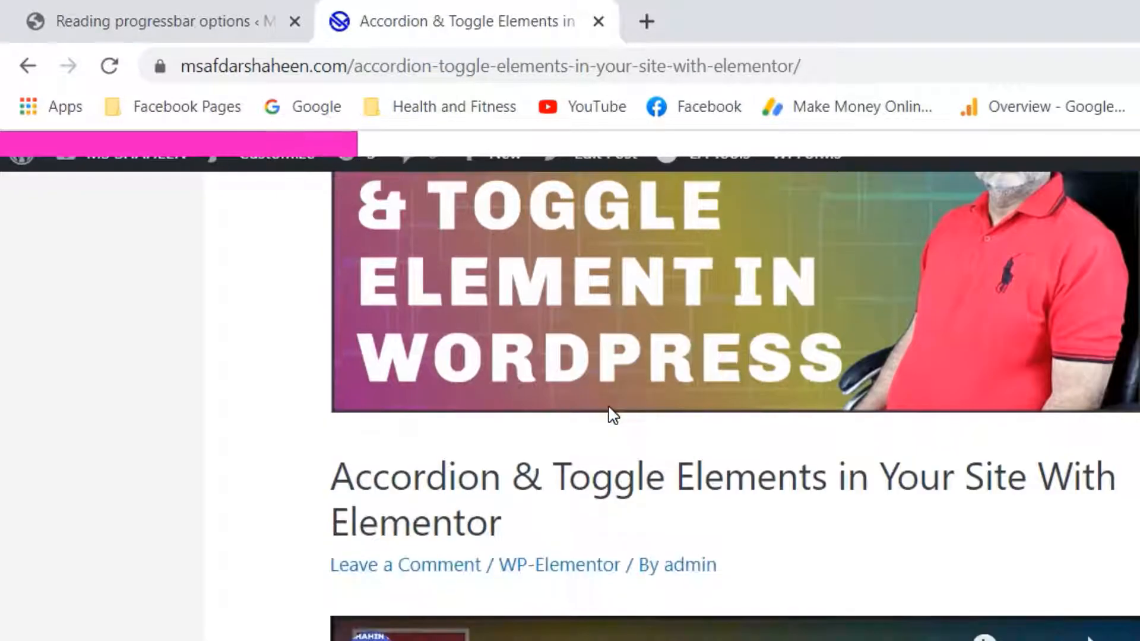
pyautogui.scroll(-2, 608, 405)
pyautogui.scroll(-2, 612, 413)
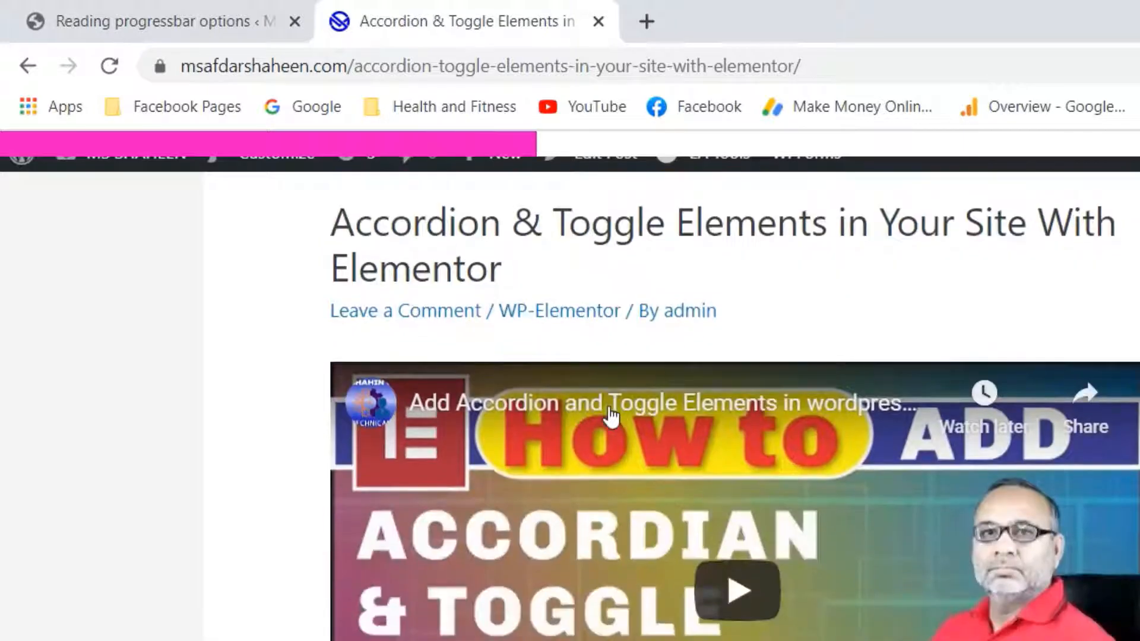
pyautogui.scroll(-4, 611, 416)
pyautogui.scroll(-2, 612, 416)
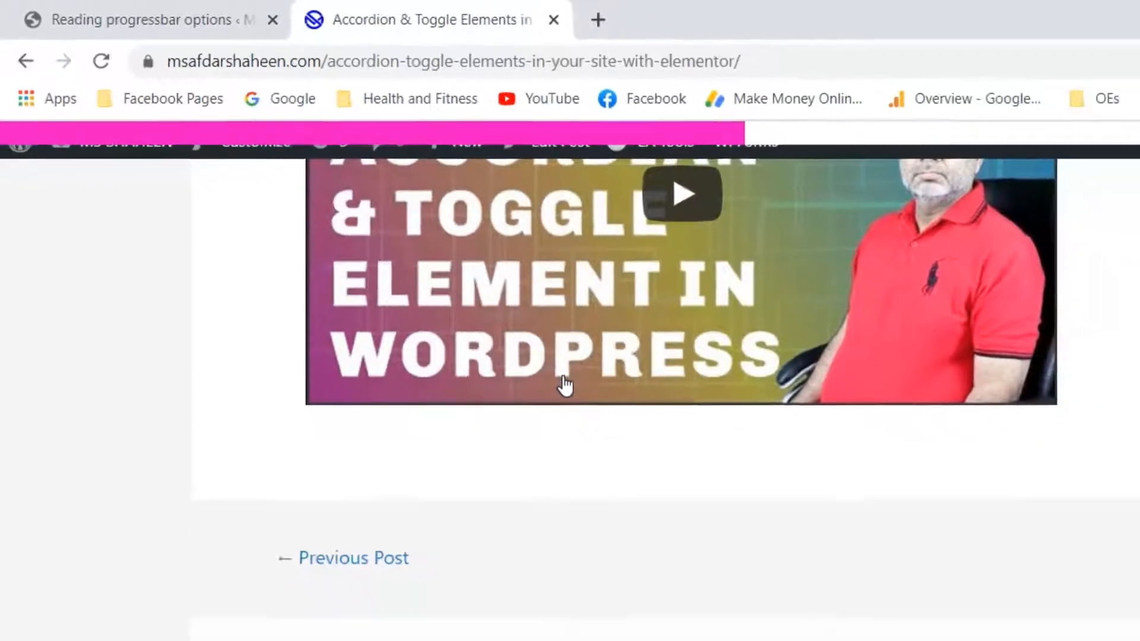
pyautogui.scroll(-1, 610, 415)
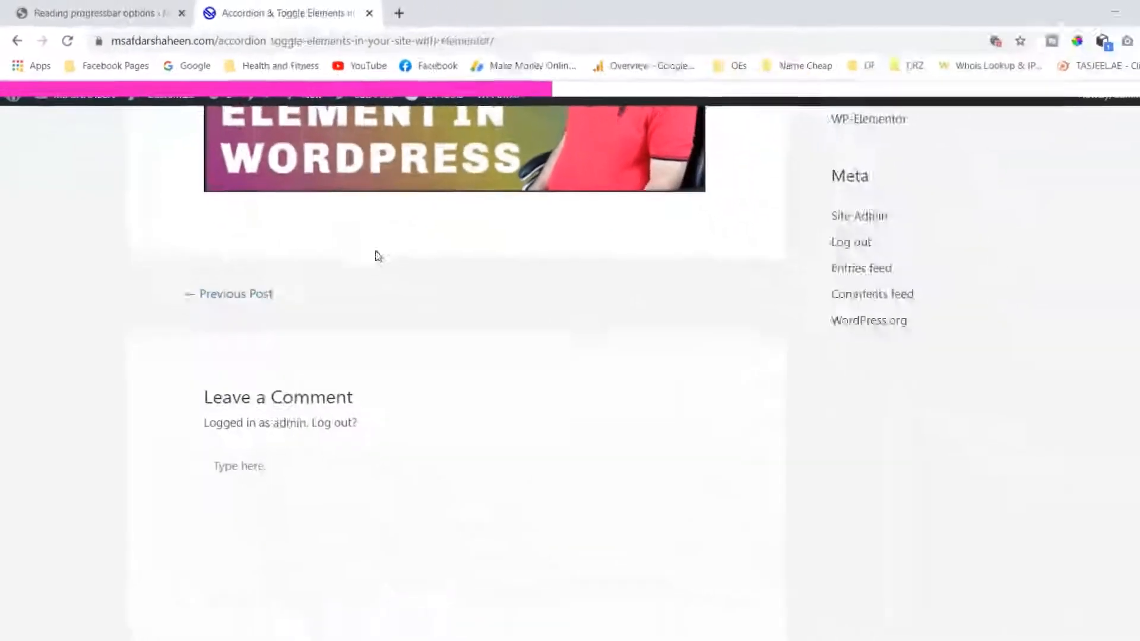
pyautogui.scroll(3, 610, 416)
pyautogui.scroll(7, 355, 237)
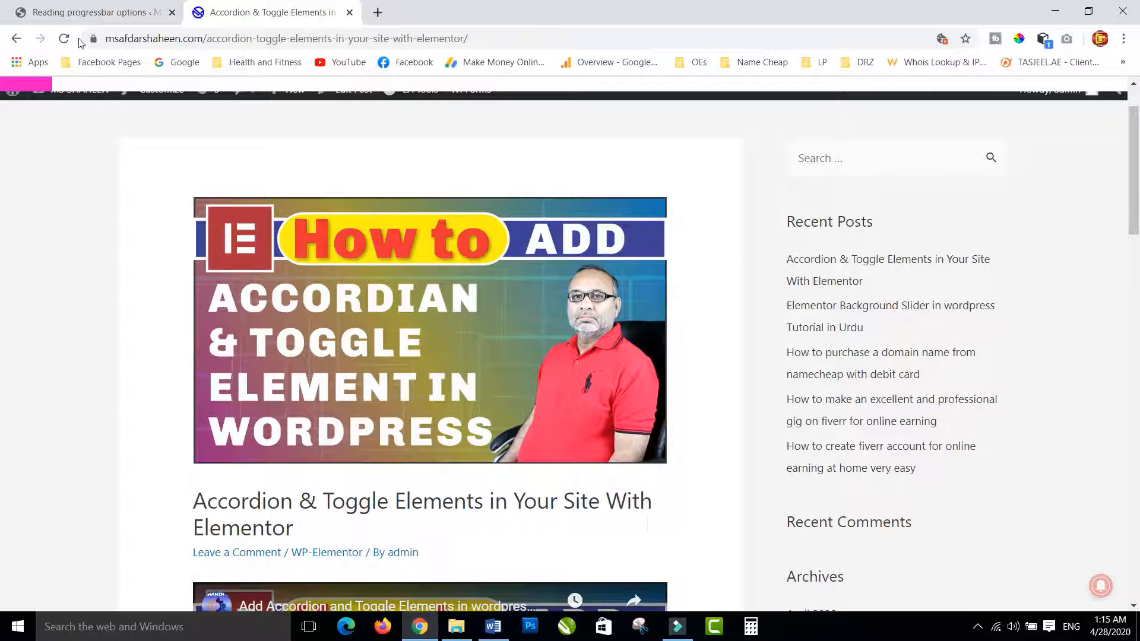
pyautogui.scroll(1, 241, 273)
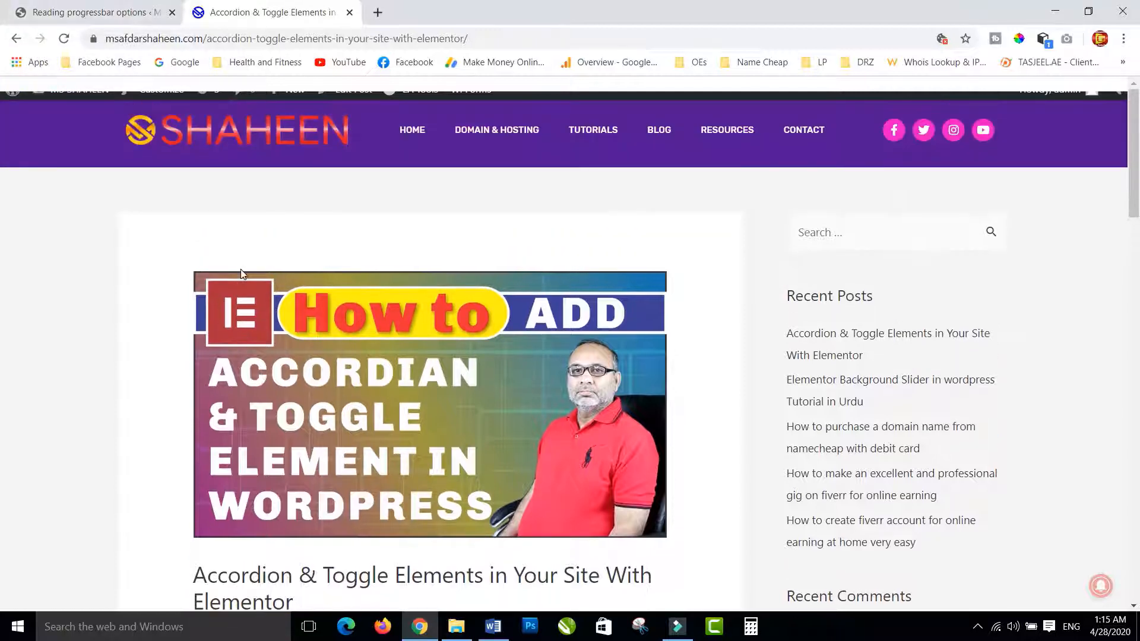
pyautogui.scroll(-6, 241, 270)
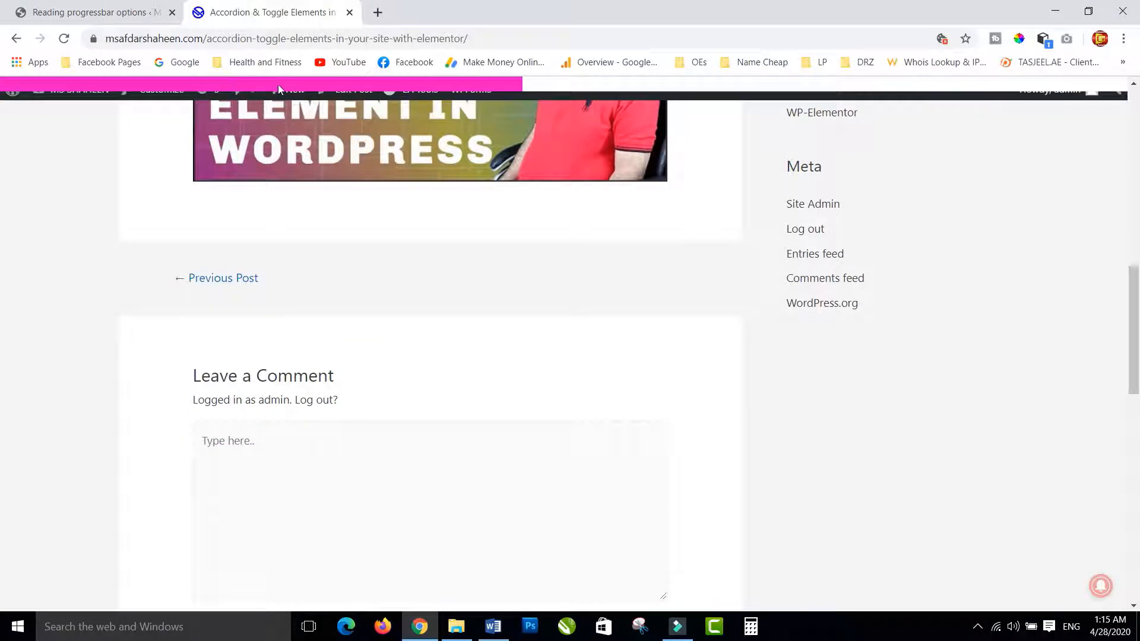
# Return to the Reading progressbar options, set the progressbar height to 2 pixels and save the changes.
pyautogui.click(98, 12)
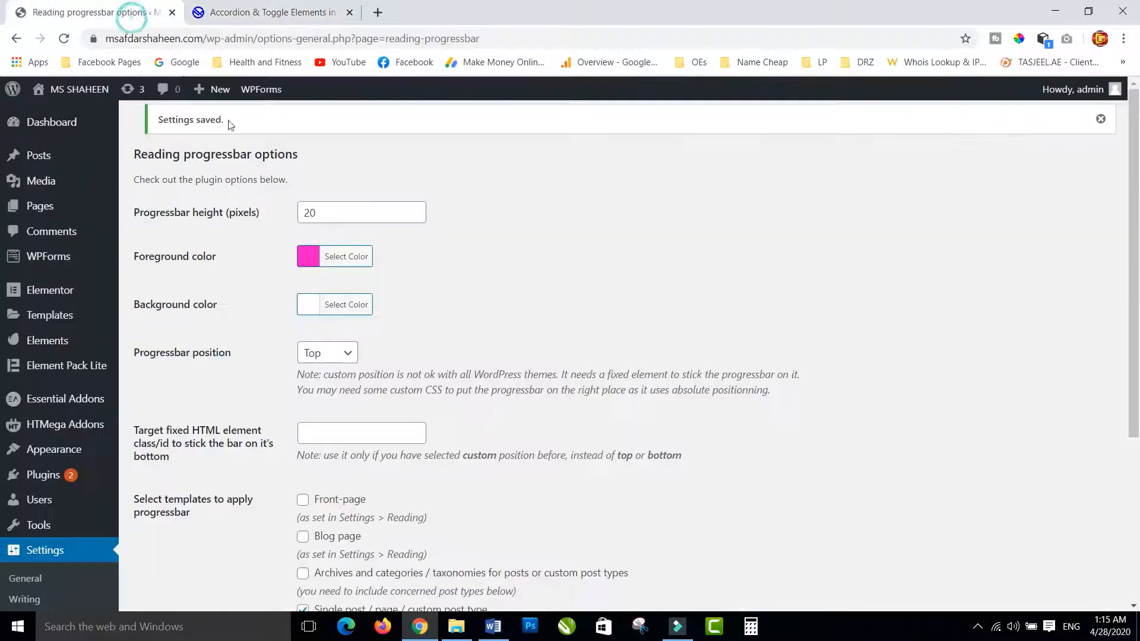
pyautogui.doubleClick(325, 218)
pyautogui.write('2')
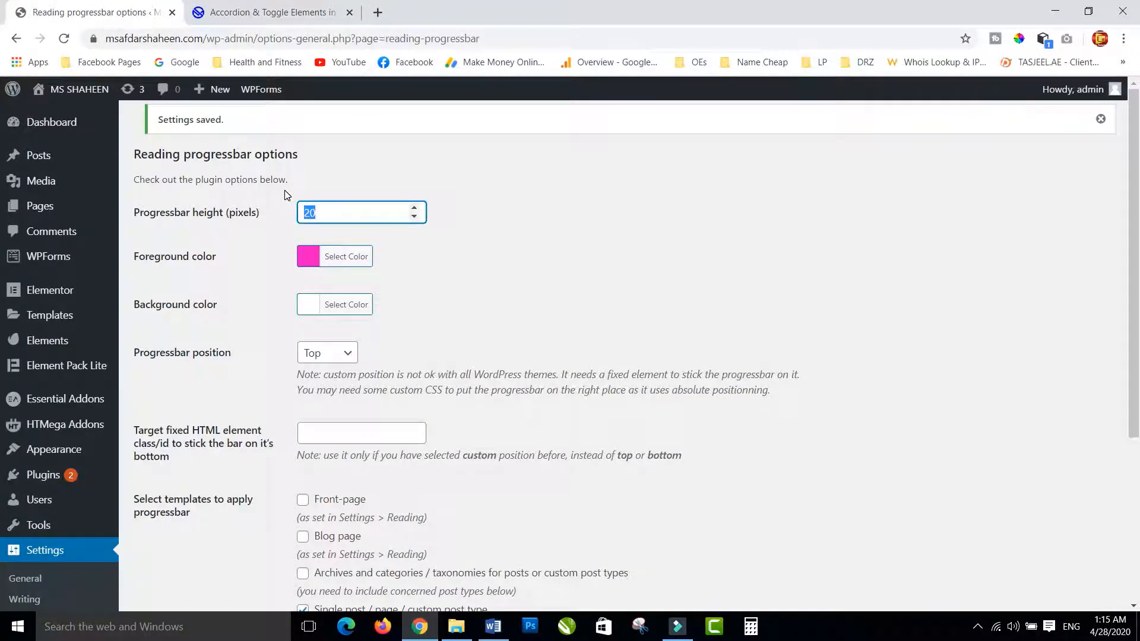
pyautogui.scroll(-4, 270, 444)
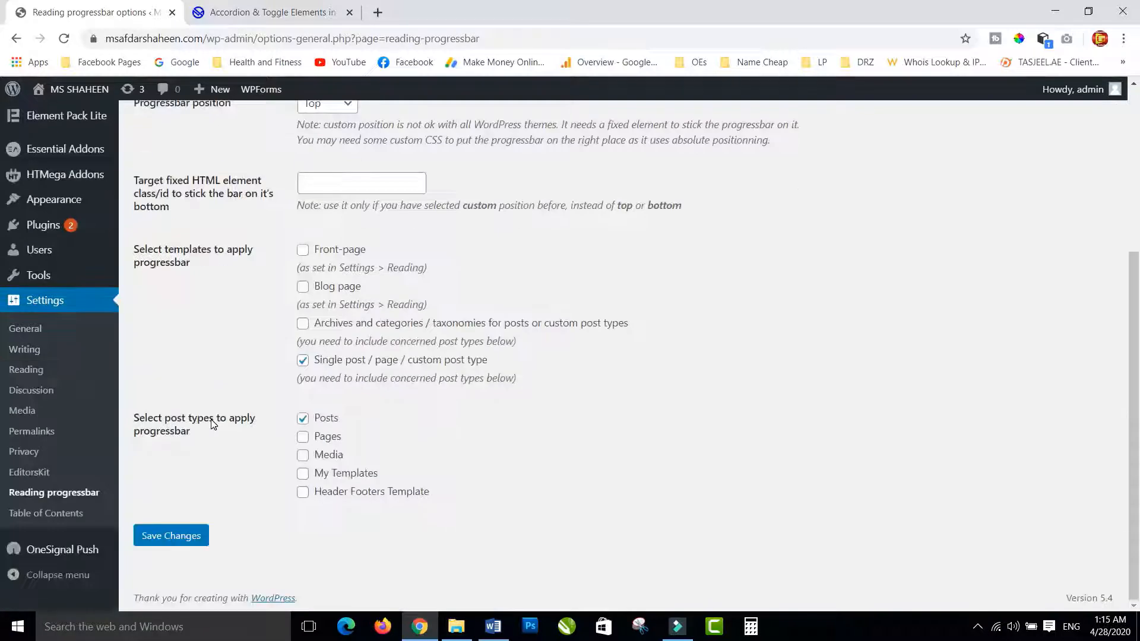
pyautogui.click(167, 534)
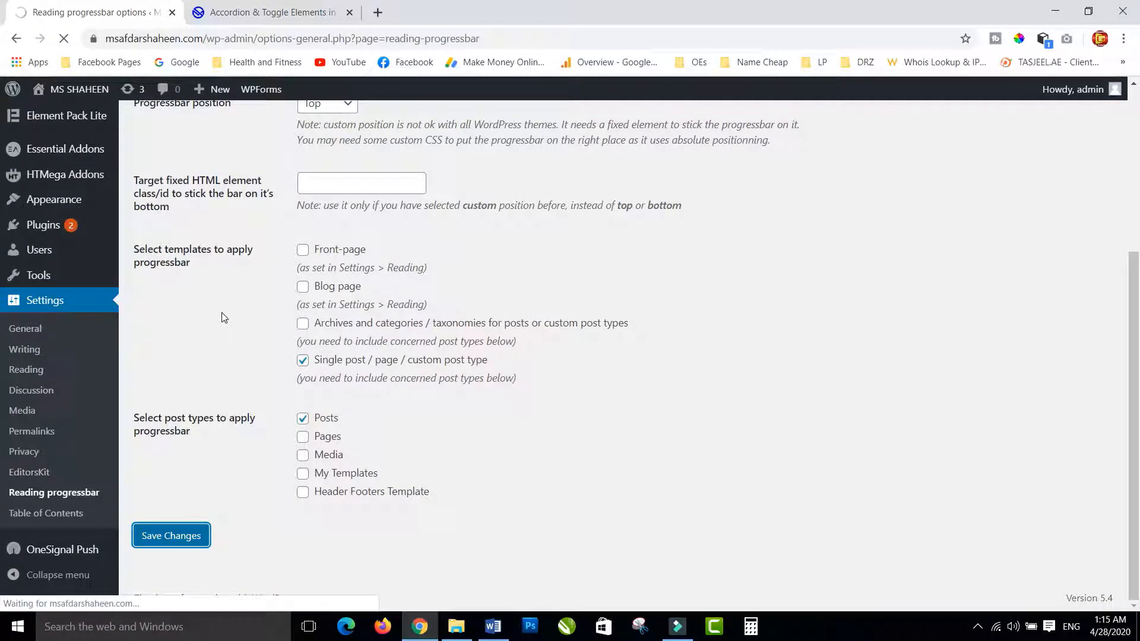
# Review the progress bar along the live Accordion & Toggle Elements post and reload the page to apply the new height.
pyautogui.click(270, 12)
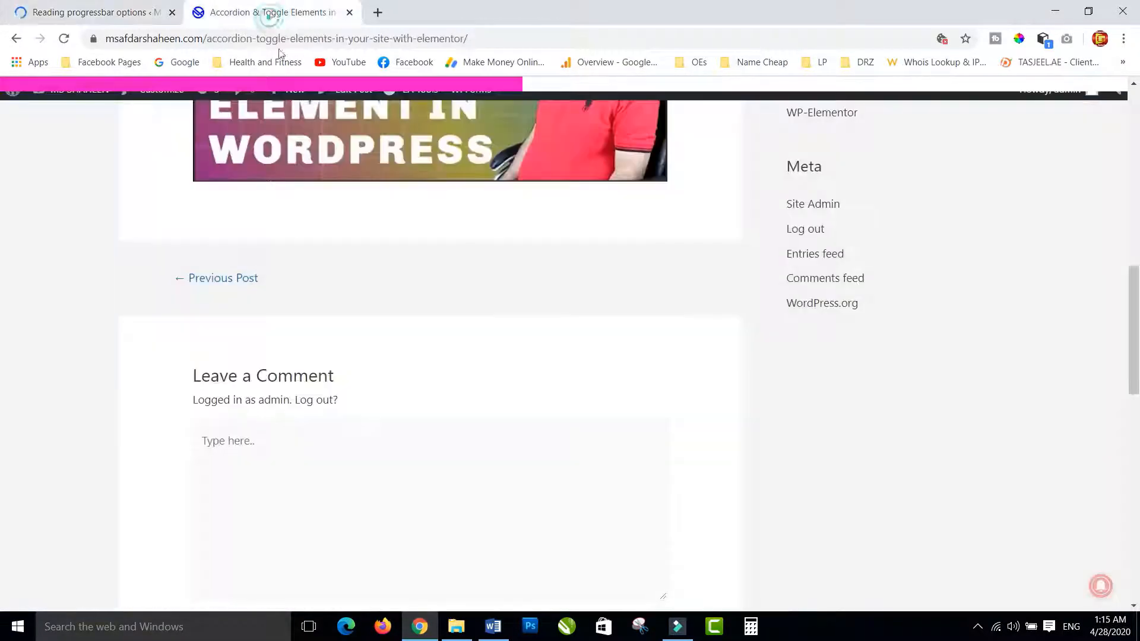
pyautogui.scroll(-3, 348, 284)
pyautogui.scroll(-5, 347, 284)
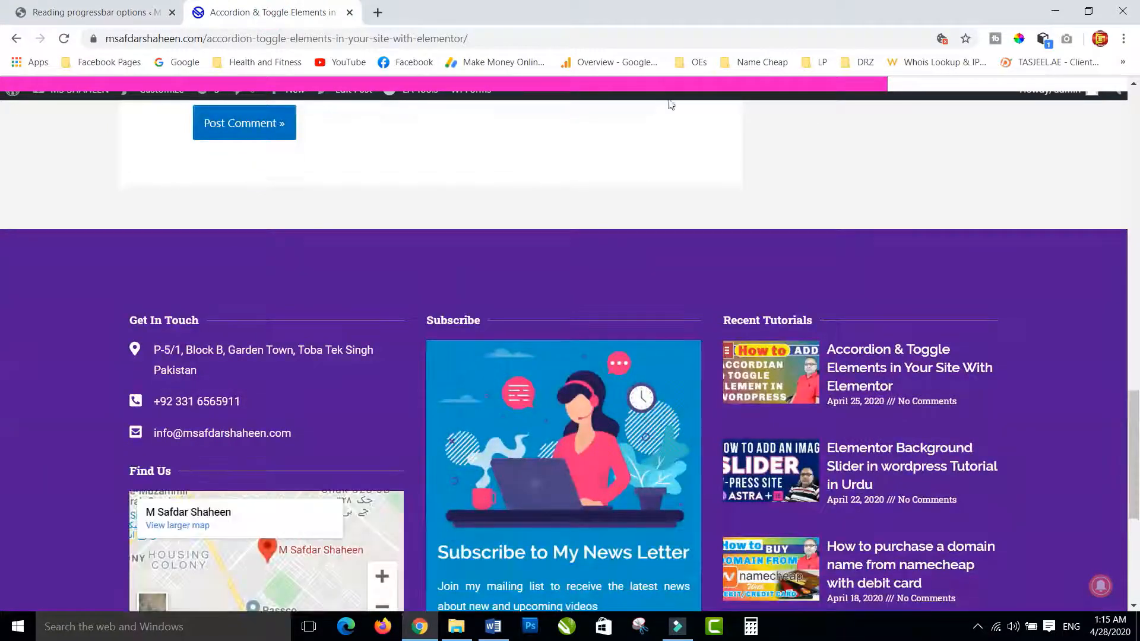
pyautogui.scroll(5, 469, 247)
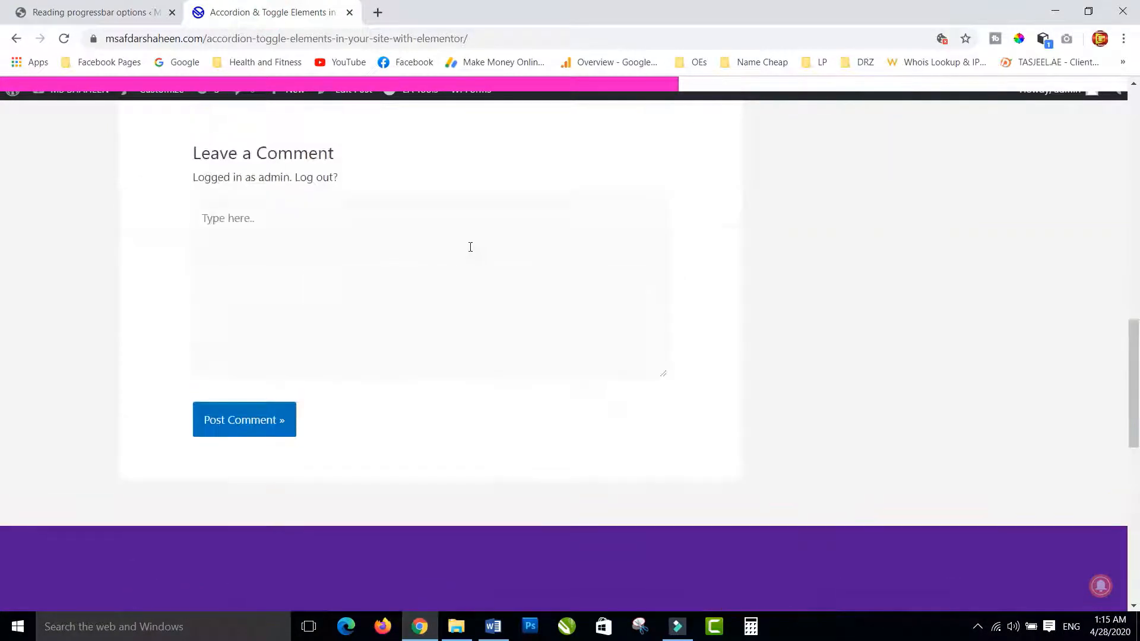
pyautogui.scroll(5, 469, 247)
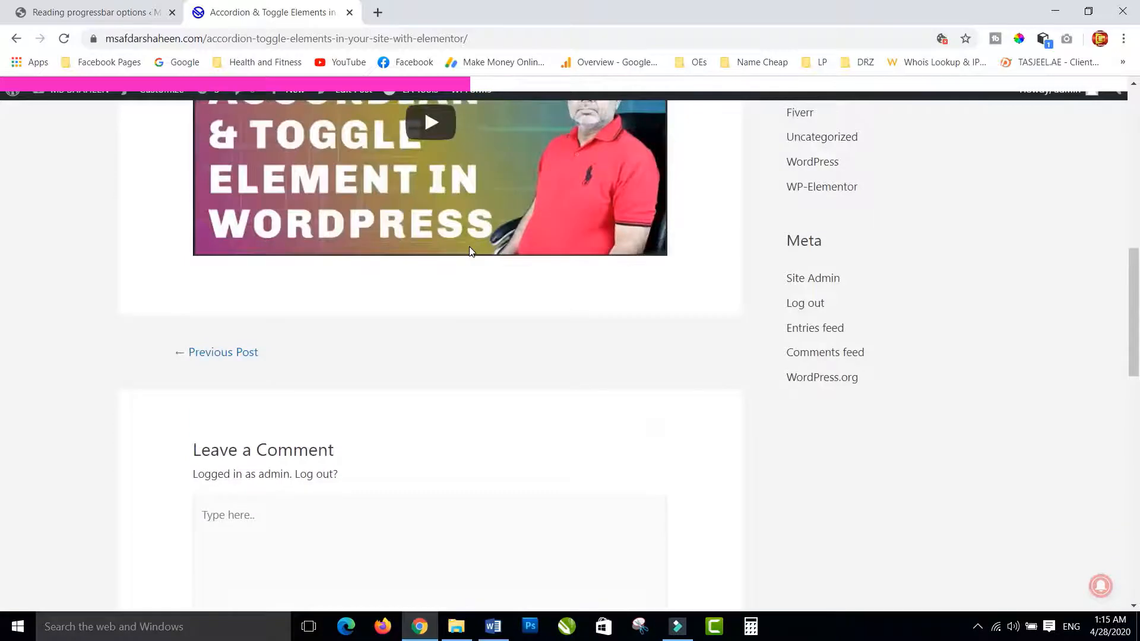
pyautogui.scroll(7, 469, 247)
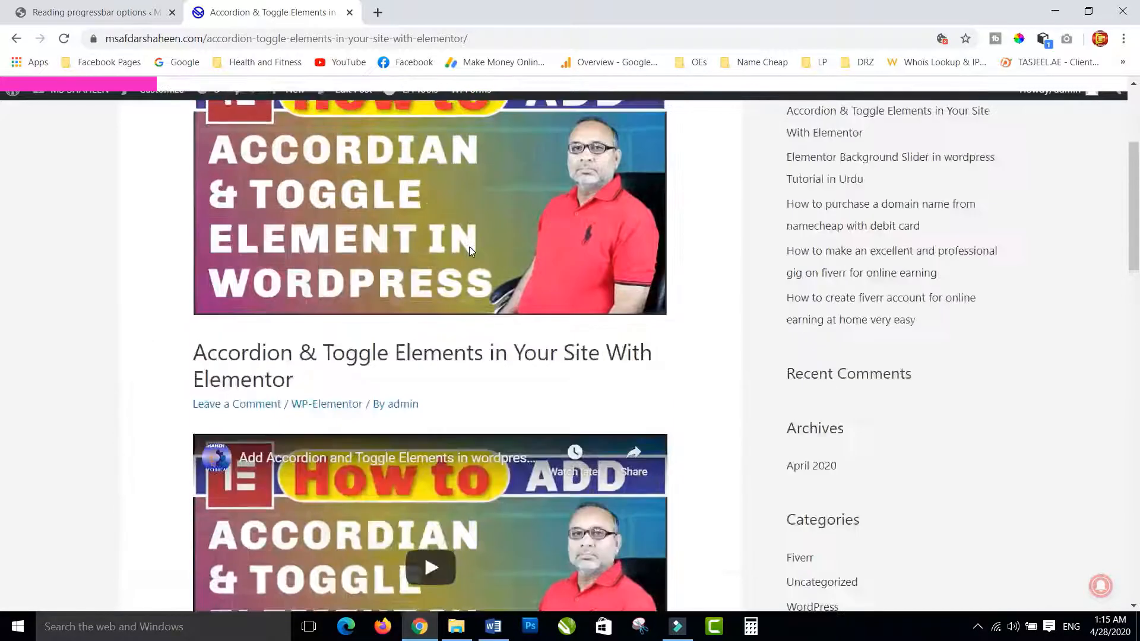
pyautogui.click(64, 39)
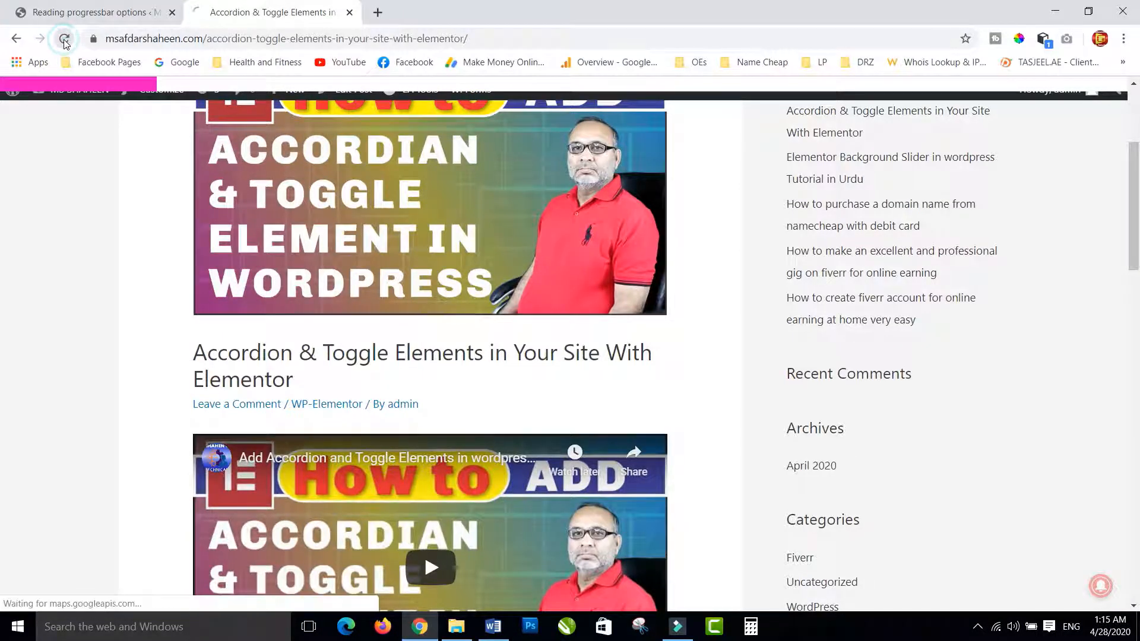
# Check that the Reading progressbar options are saved and examine the bar along the reloaded post, ending back at its beginning.
pyautogui.click(100, 17)
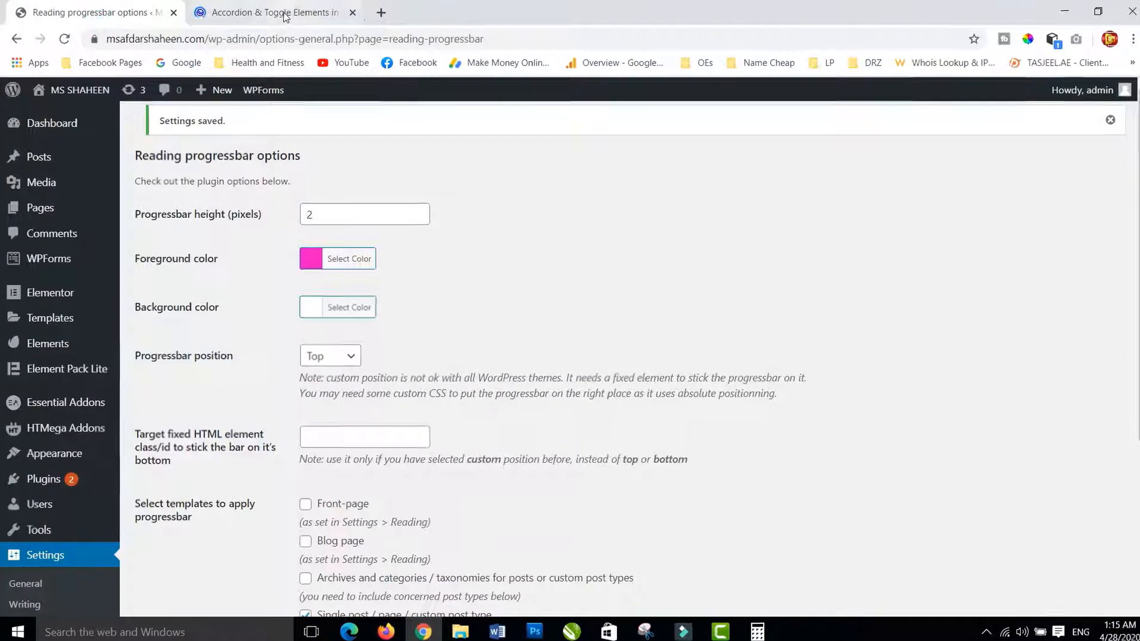
pyautogui.click(281, 15)
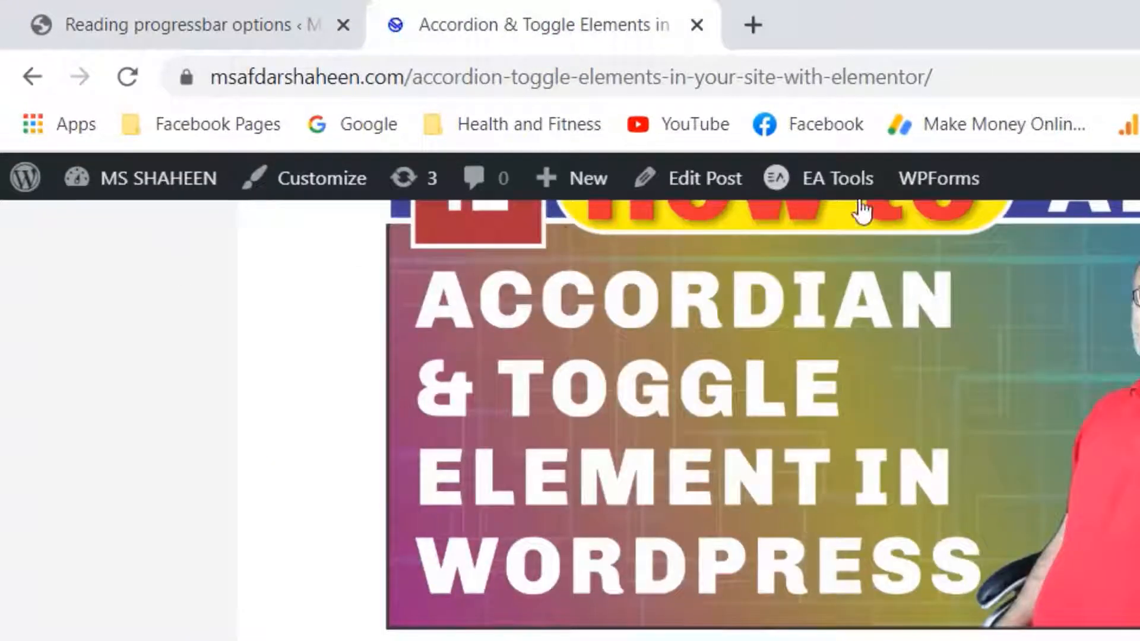
pyautogui.scroll(-3, 573, 484)
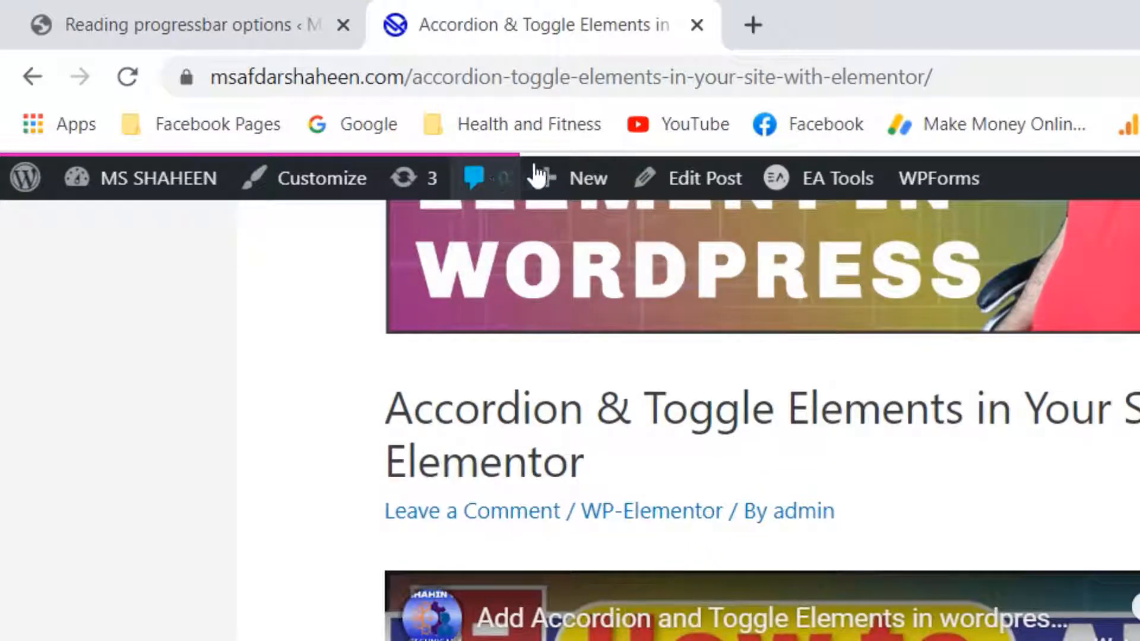
pyautogui.scroll(-5, 942, 397)
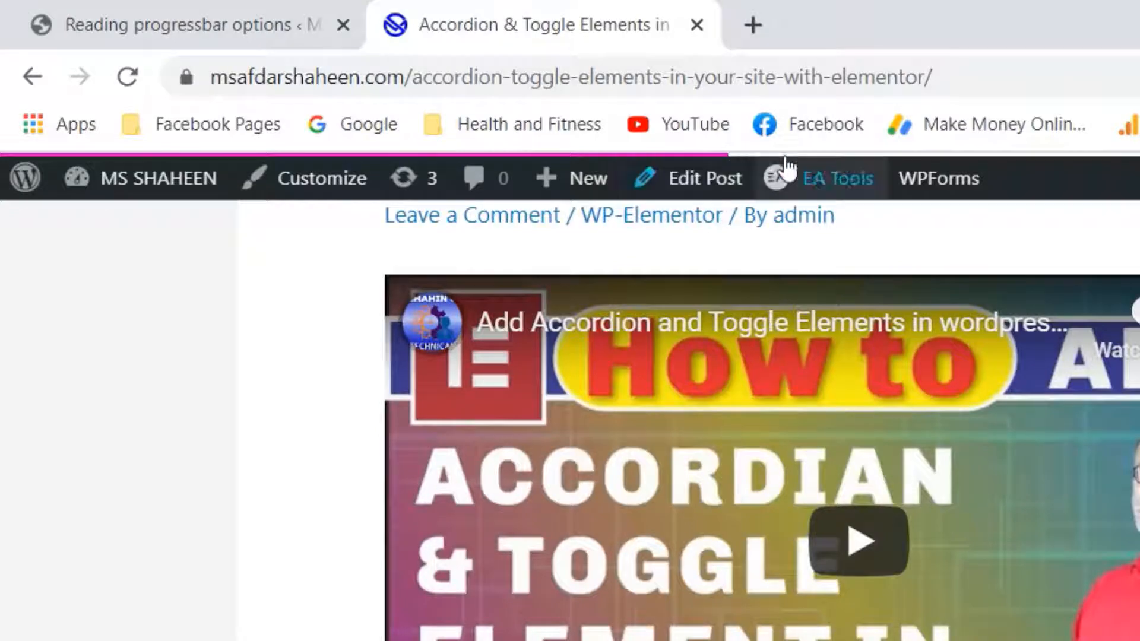
pyautogui.scroll(-5, 823, 353)
pyautogui.scroll(-8, 825, 364)
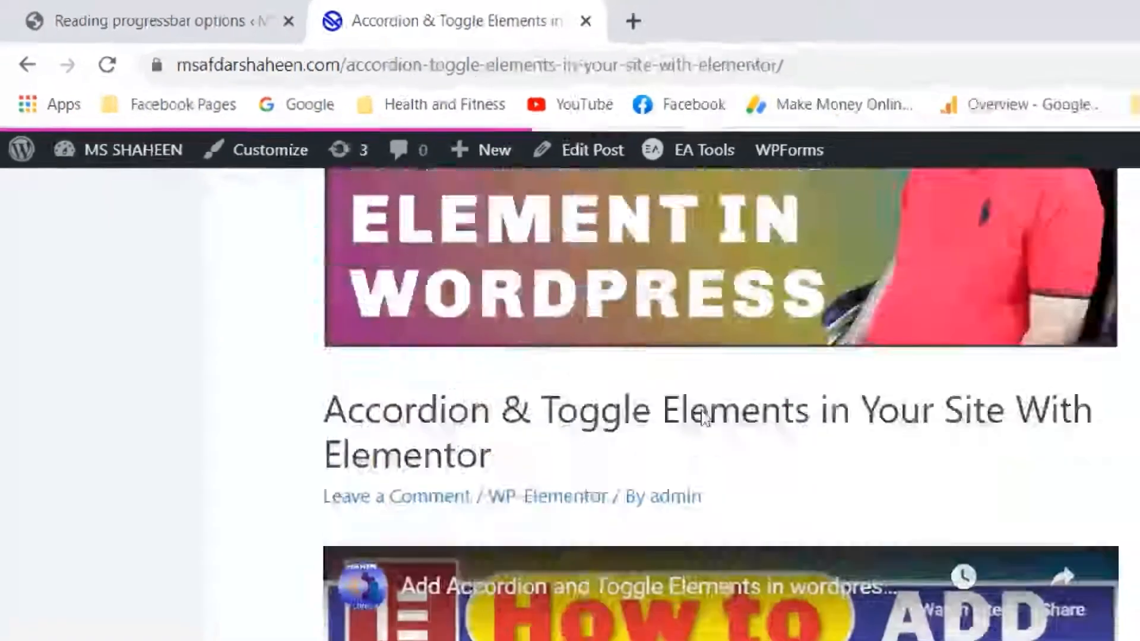
pyautogui.scroll(5, 705, 419)
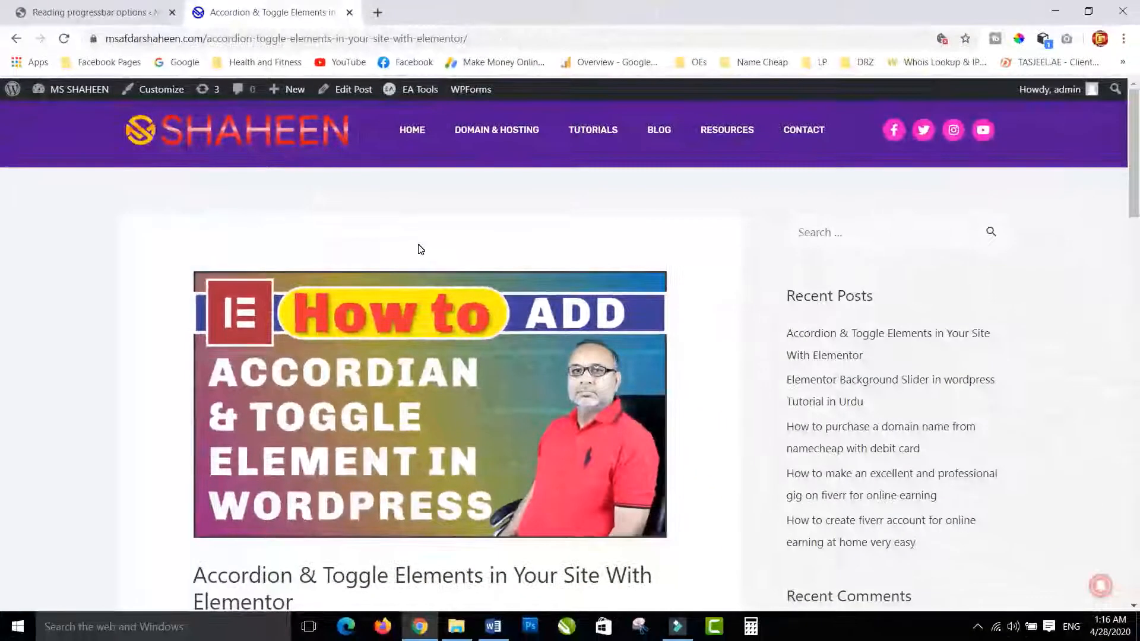